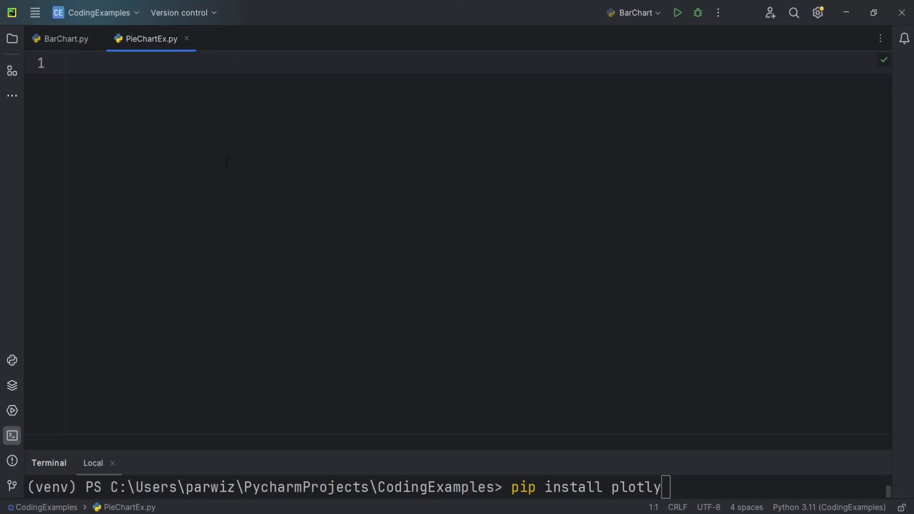
Step: Nearly collapse the Terminal panel so the blank PieChartEx.py editor fills the window
drag(459, 458, 463, 363)
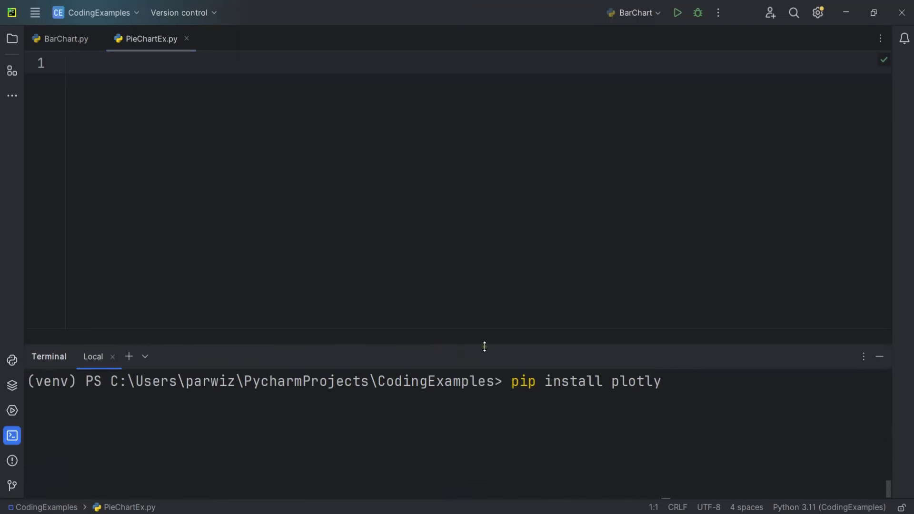
drag(483, 346, 464, 484)
Step: Add the line 'import plotly.graph_objects as go' at the top of PieChartEx.py
click(216, 102)
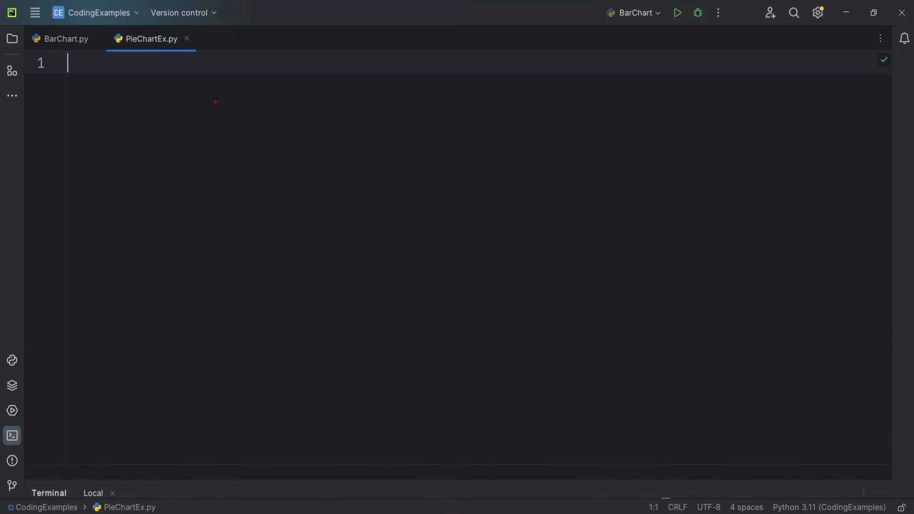
text(import )
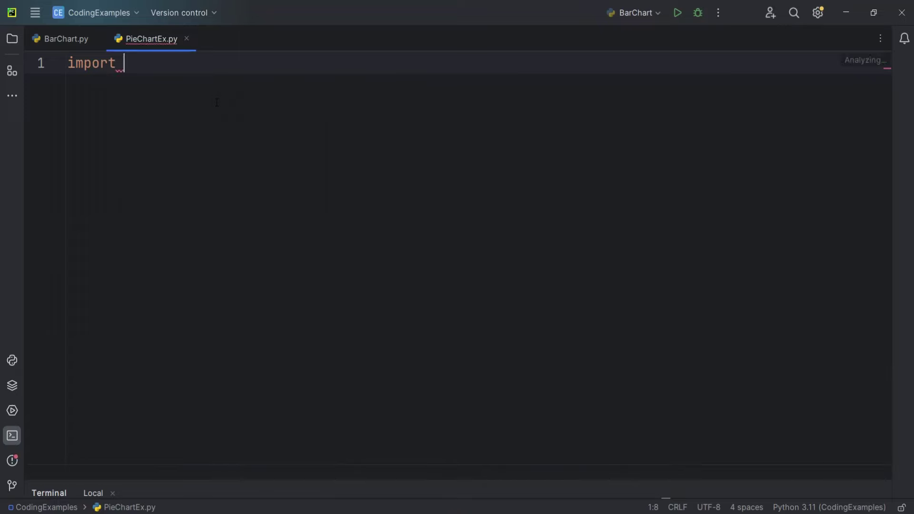
text(plo)
key(Return)
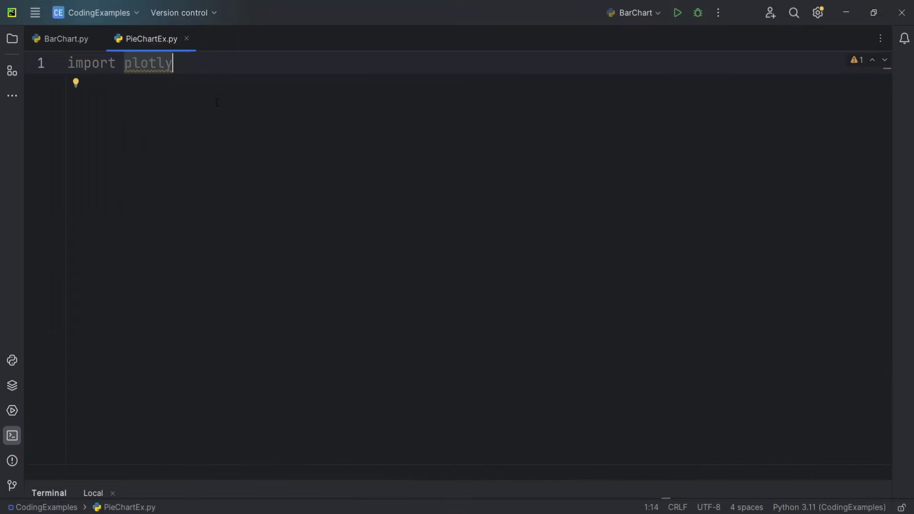
text(.gr)
key(Return)
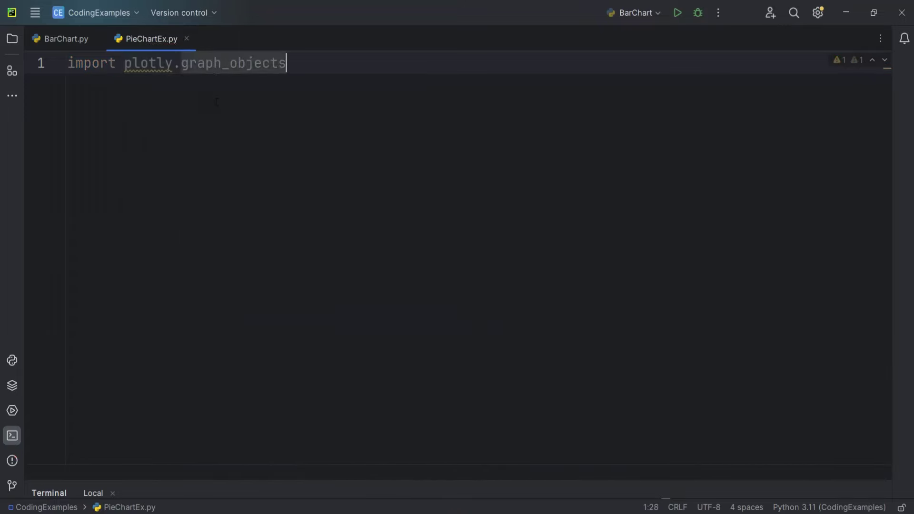
text( as go)
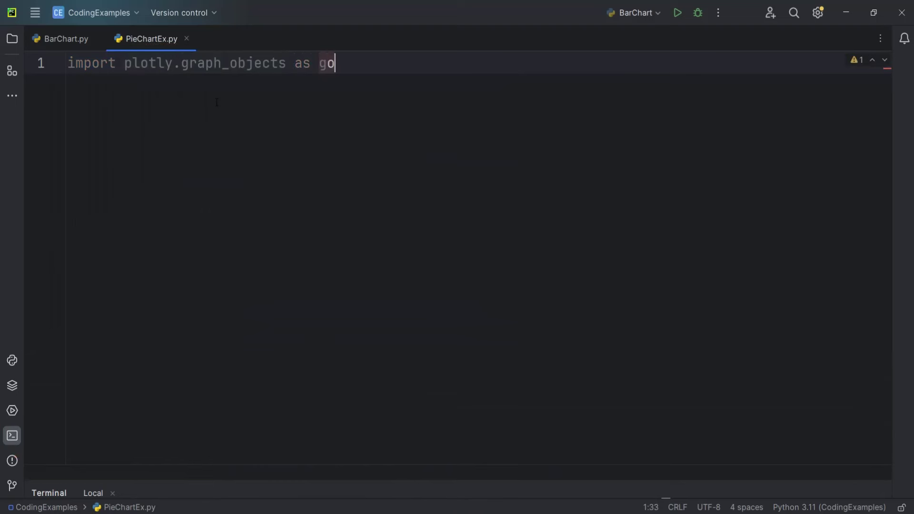
key(Return)
key(Return)
key(Return)
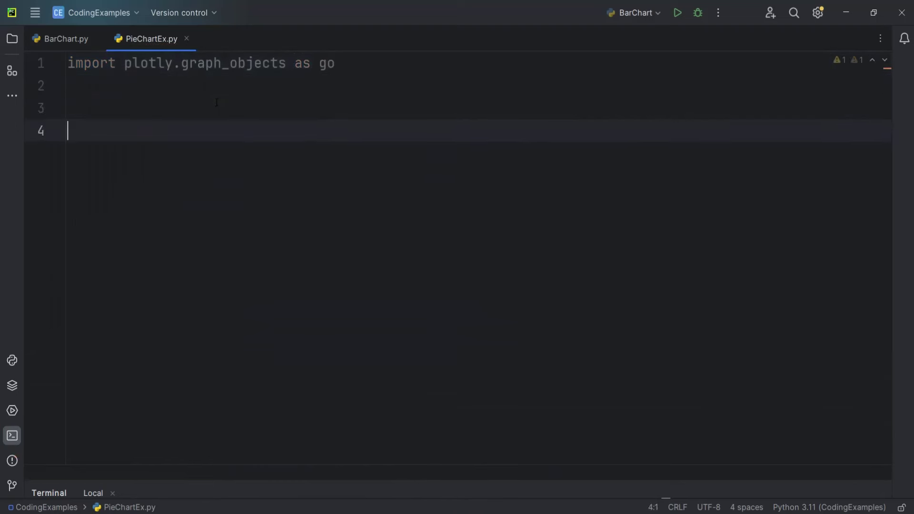
text(colors )
text(= [])
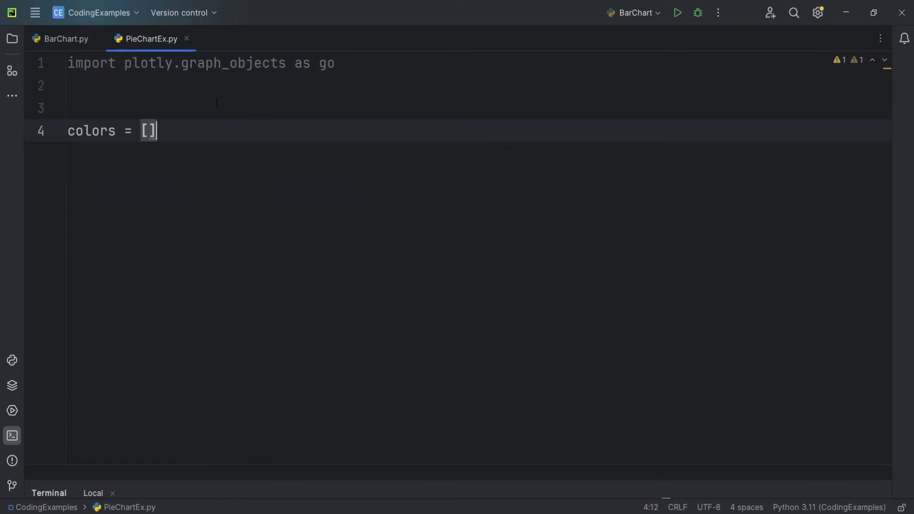
Step: Define colors as Red, Green, Yellow and counts as 20, 30, 15, 30, fixing the 'REd' typo
key(Left)
text("REd")
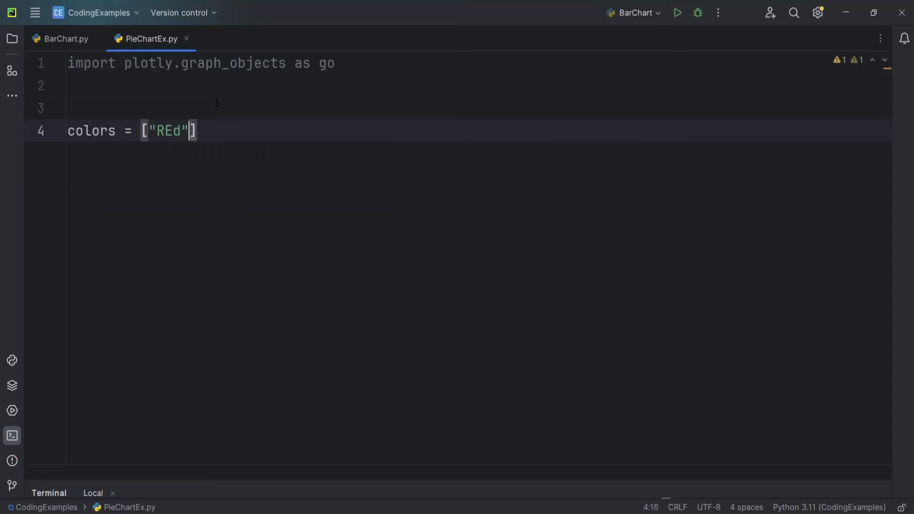
key(Left)
key(Left)
key(BackSpace)
text(e)
key(Right)
text(, "Gre)
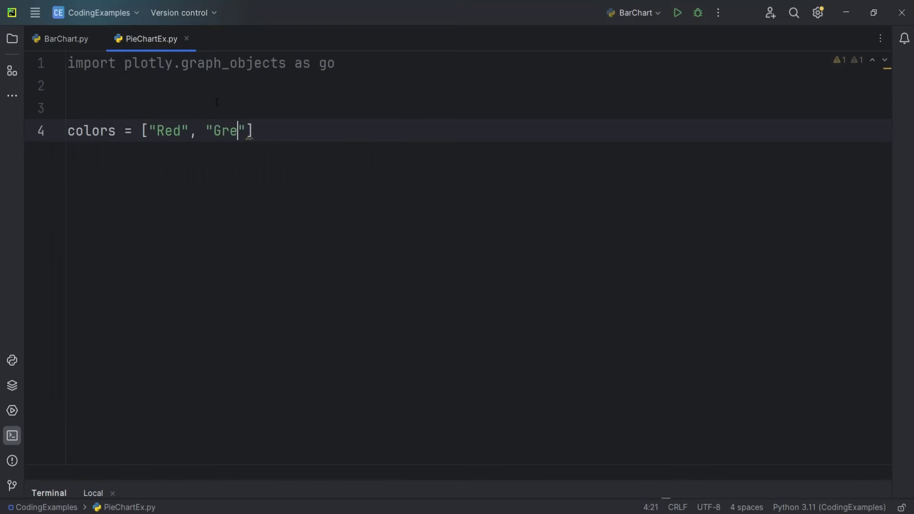
text(en", "")
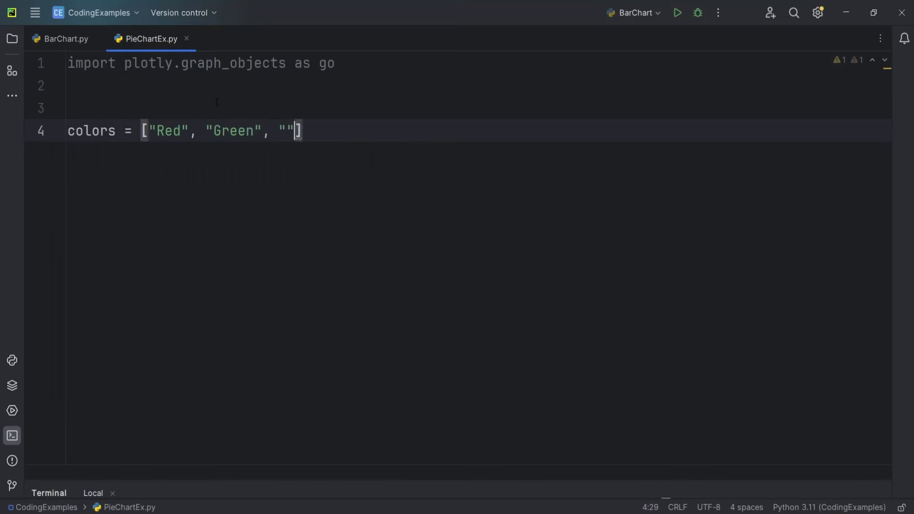
key(Left)
text(Ye)
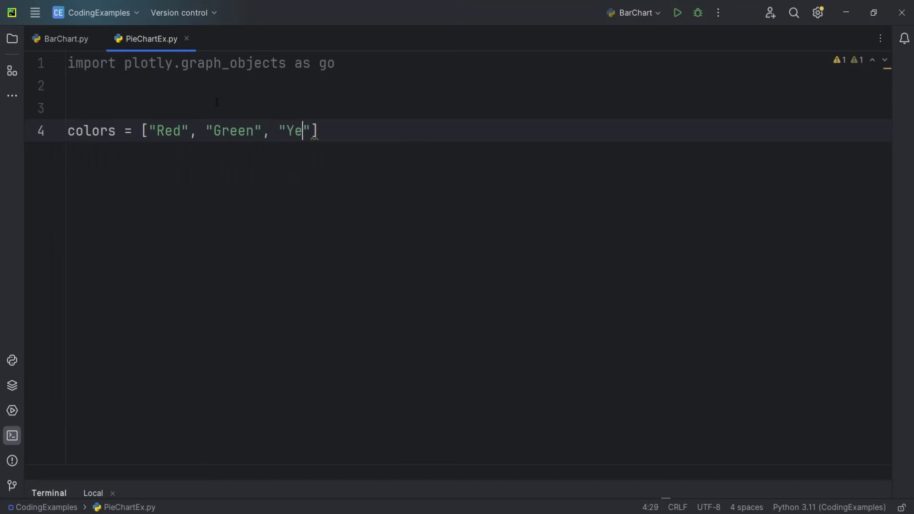
text(llow)
key(End)
key(Return)
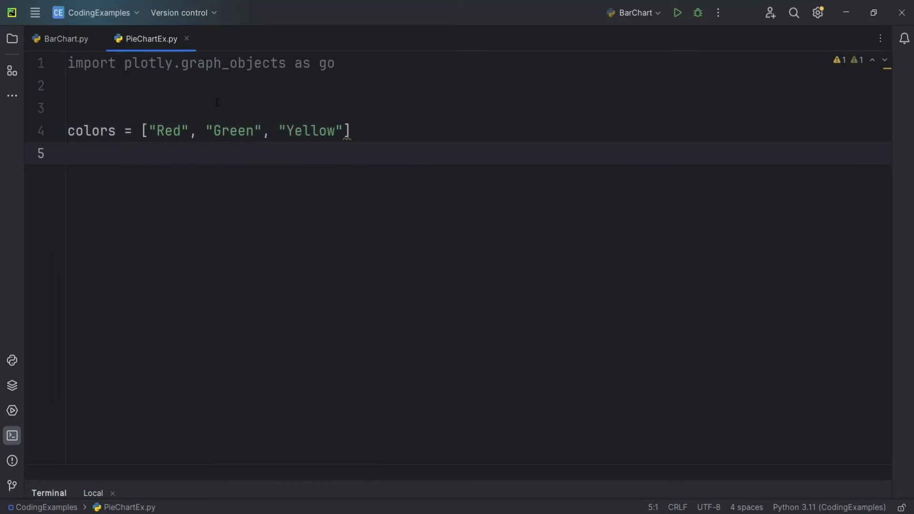
text(counts = [")
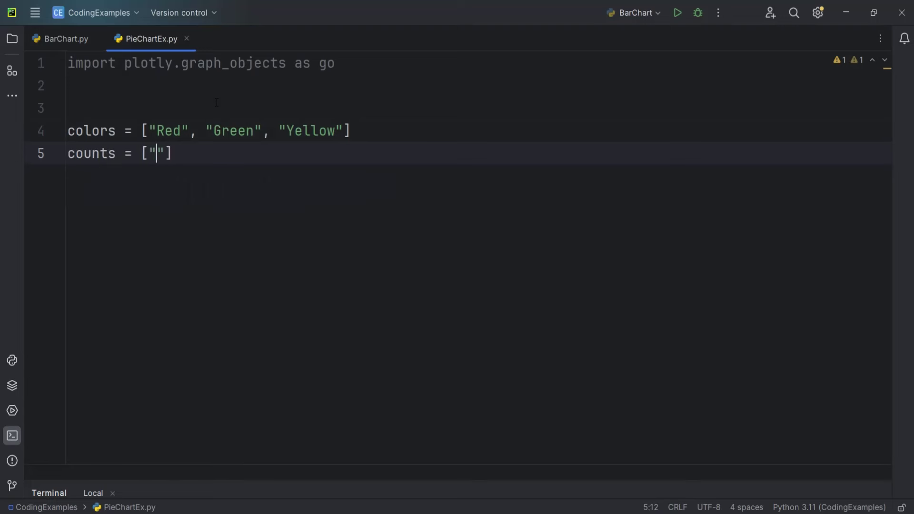
key(BackSpace)
text(20, 30,15, )
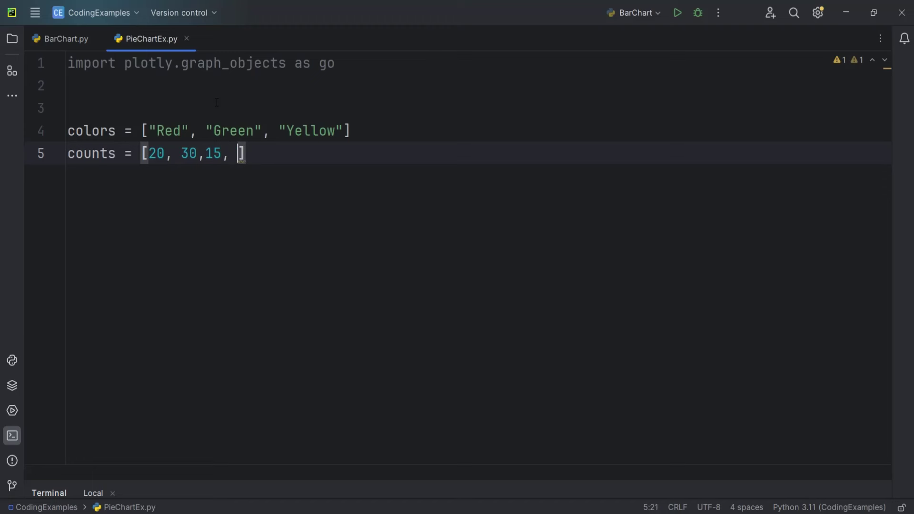
text(30)
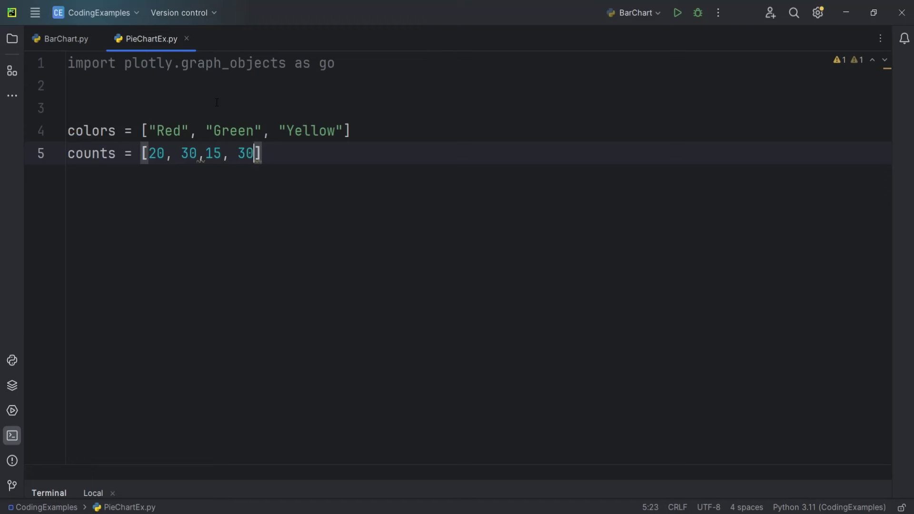
Step: Start a fig line below counts that builds go.Figure around go.Pie
key(End)
key(Return)
key(Return)
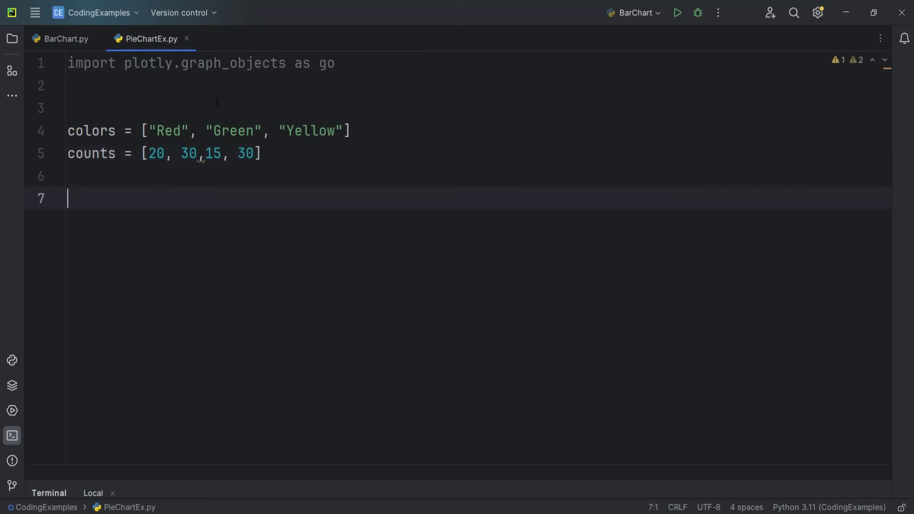
text(fi)
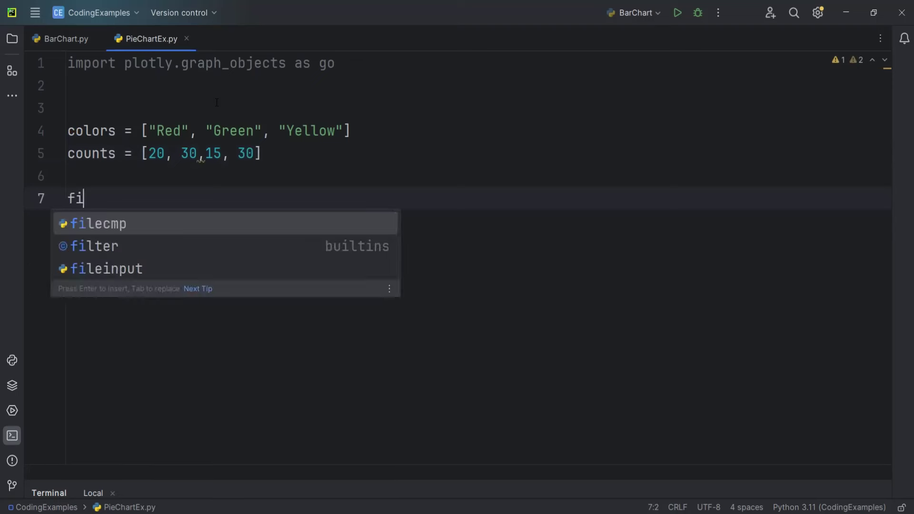
text(g = )
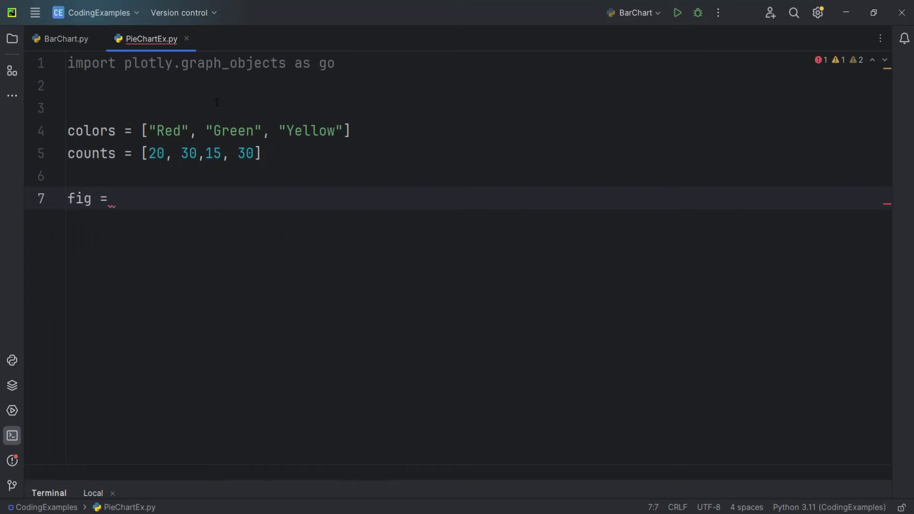
text(go.fi)
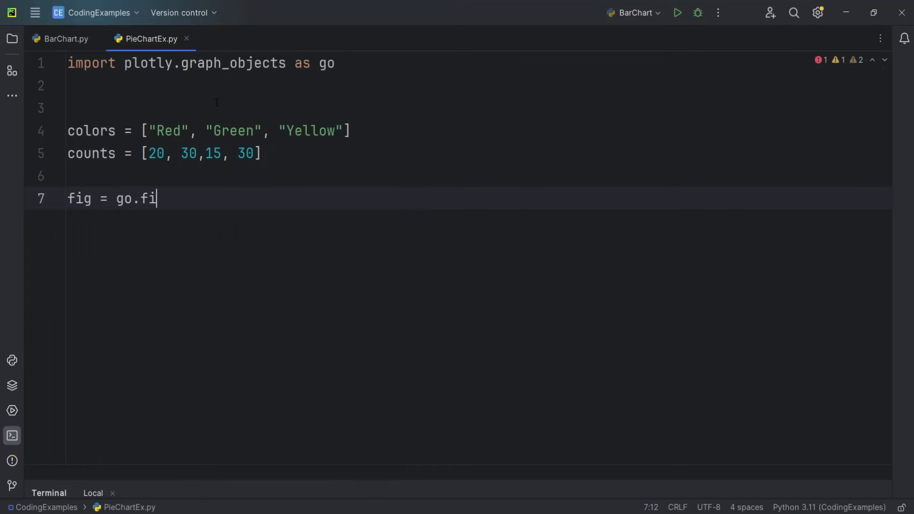
key(BackSpace)
key(BackSpace)
text(Fi)
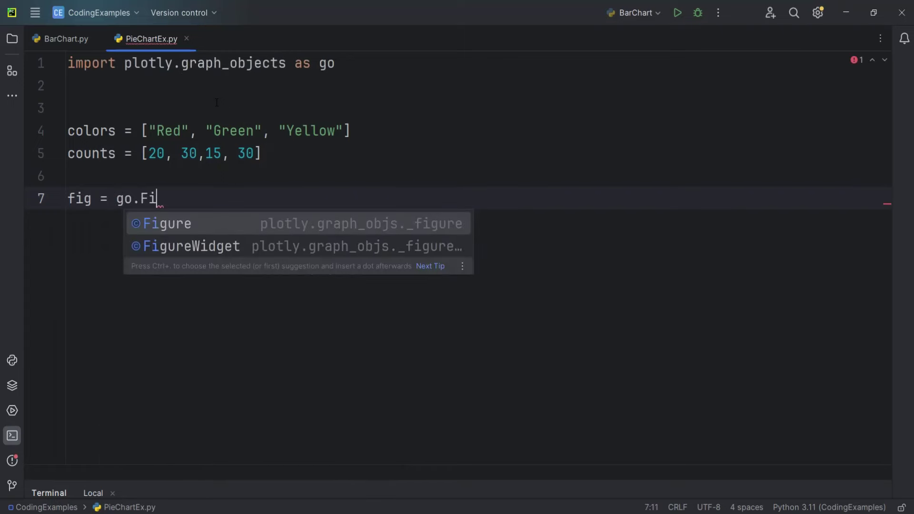
key(Return)
text((d)
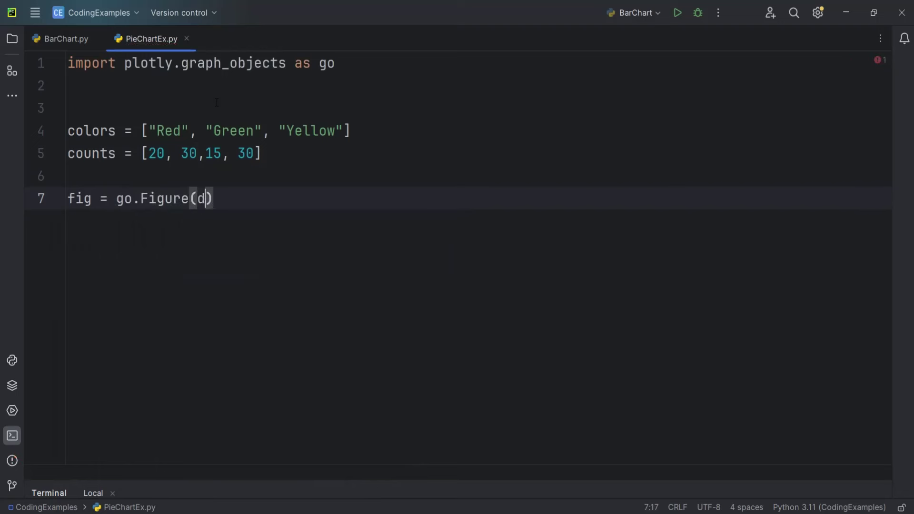
text(ata=go)
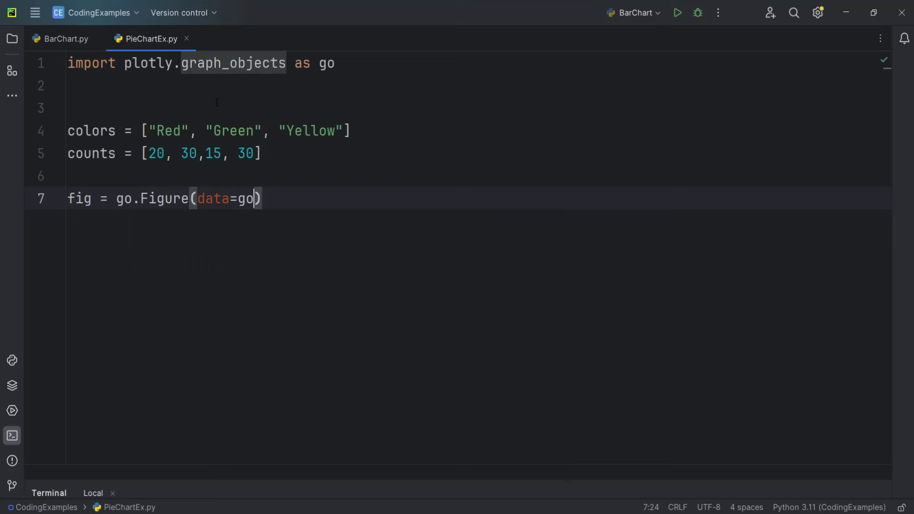
text(.Pie)
key(Return)
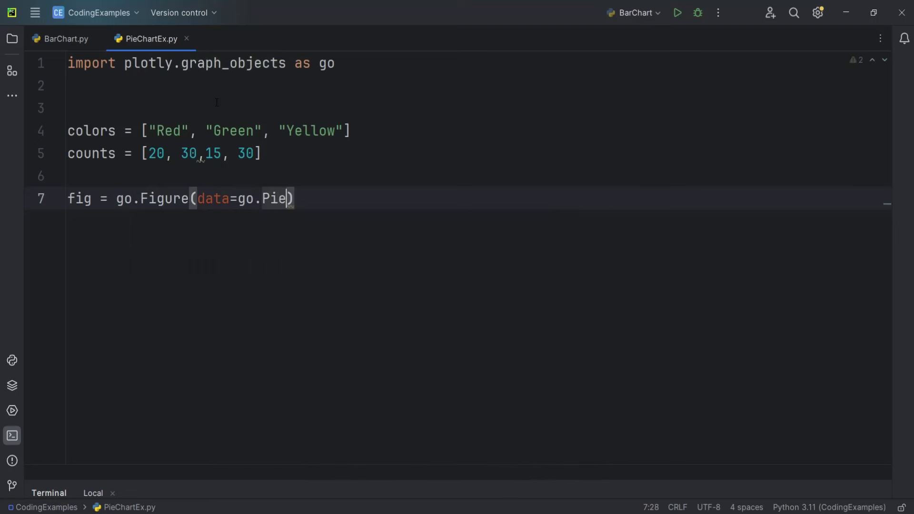
text((lab)
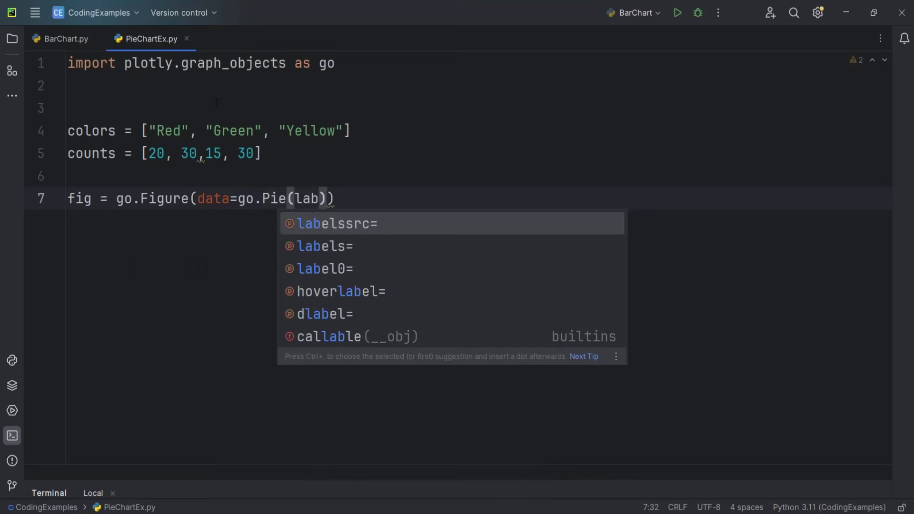
Step: Pass labels=colors and values=counts to go.Pie
key(Down)
key(Return)
text(colo)
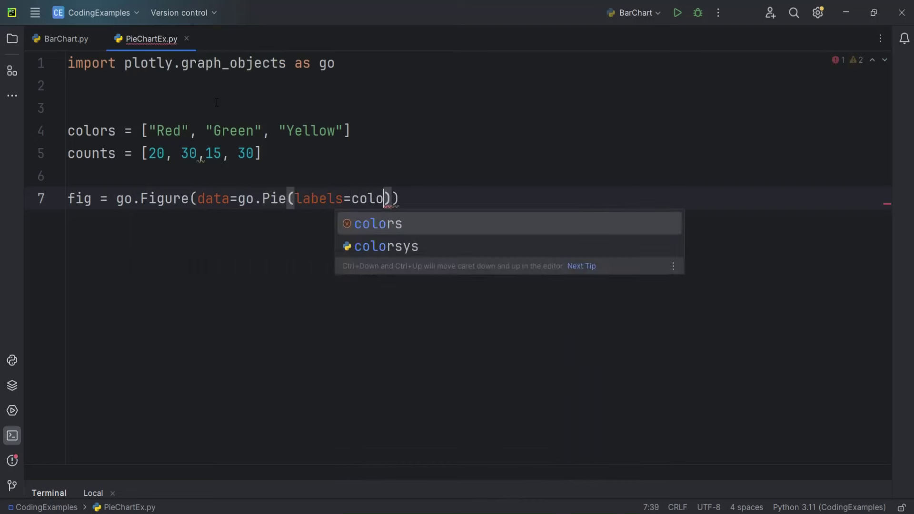
key(Return)
text(, )
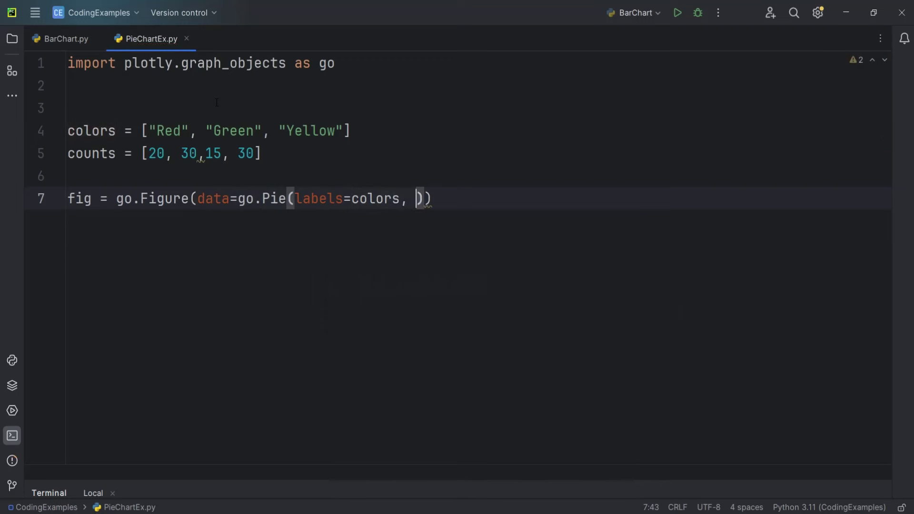
text(values)
key(Down)
key(Return)
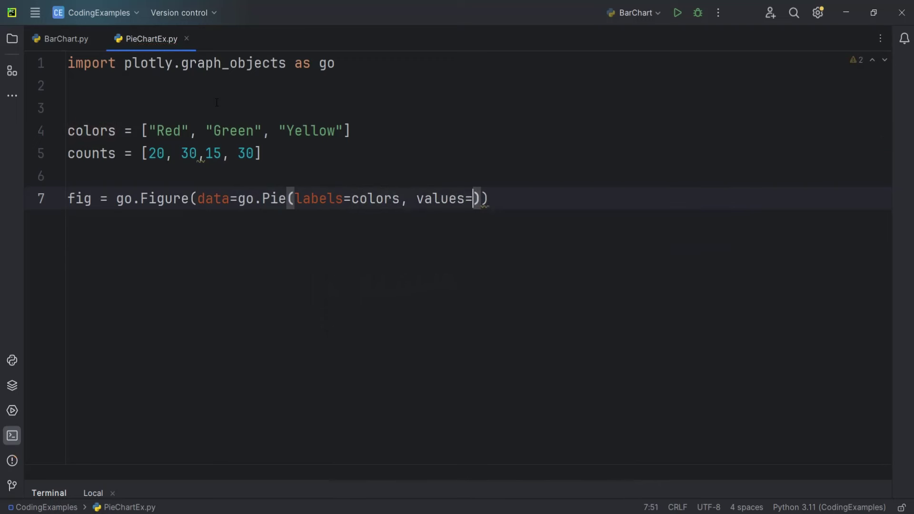
text(cou)
key(Return)
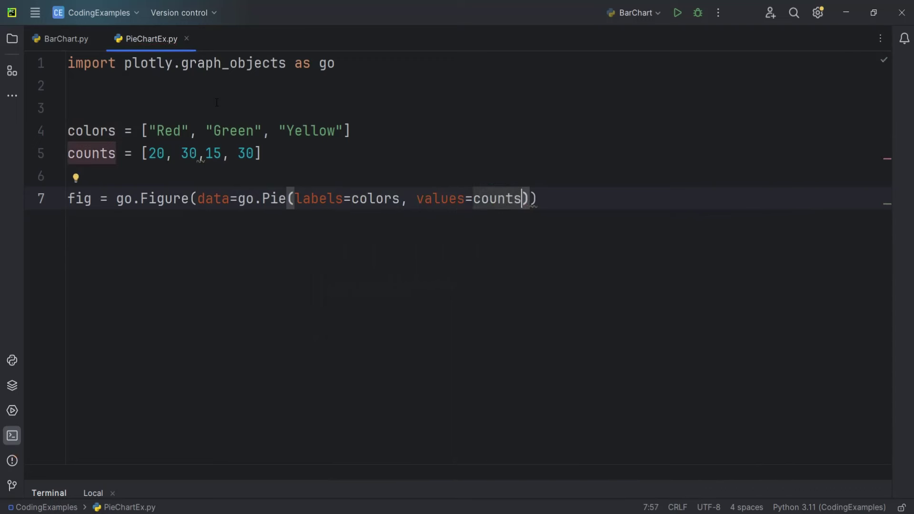
key(Right)
key(Right)
Step: Add fig.update_layout(title="Pie Chart Example") below the figure line
key(Return)
key(Return)
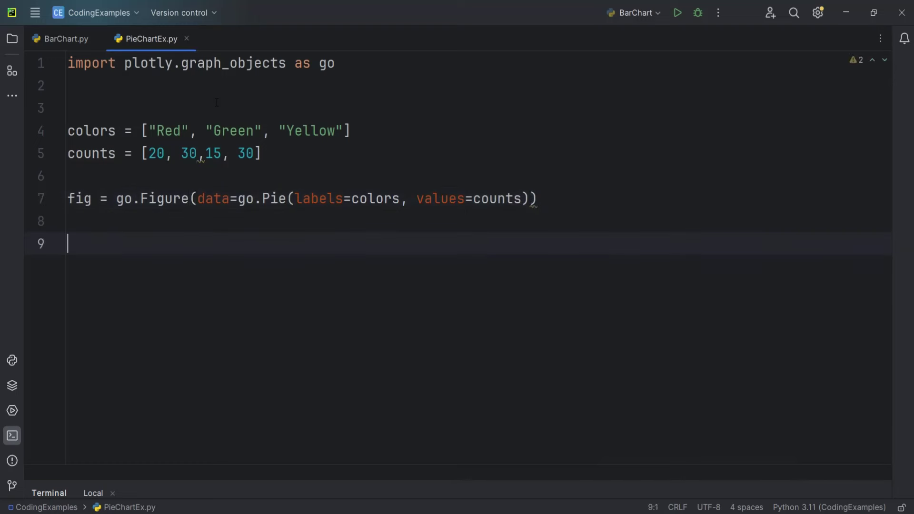
text(fit)
key(BackSpace)
text(g.u)
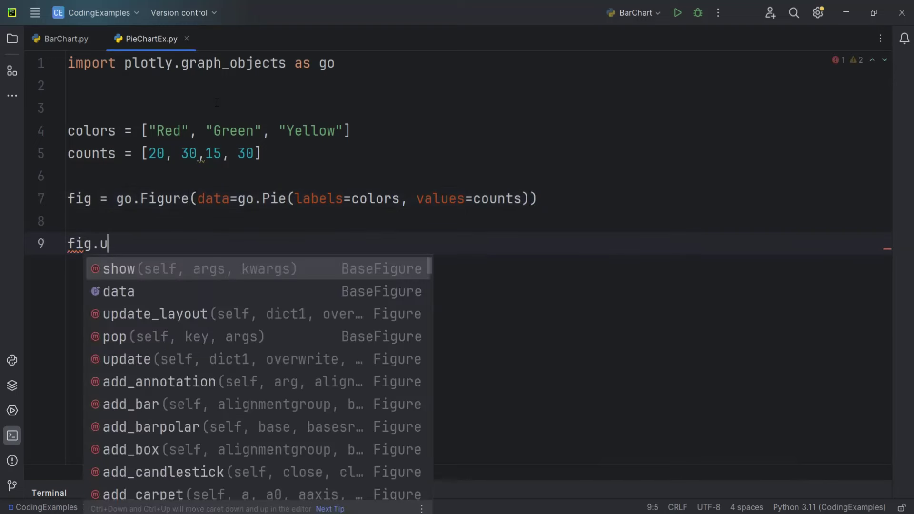
text(pdate)
key(Down)
key(Return)
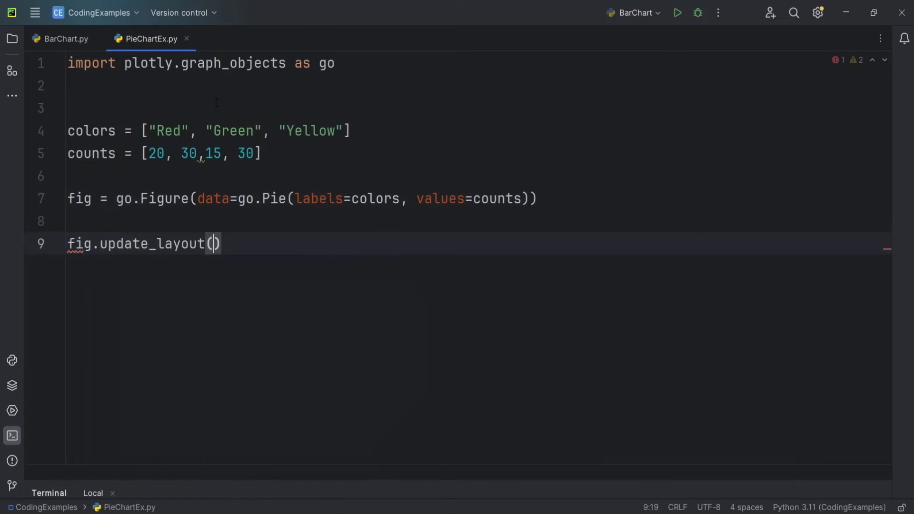
text(title)
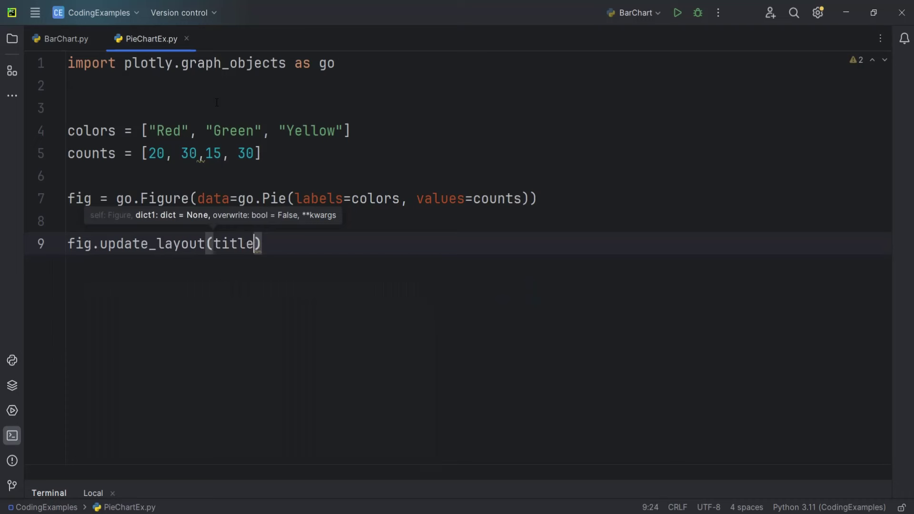
text( = "P)
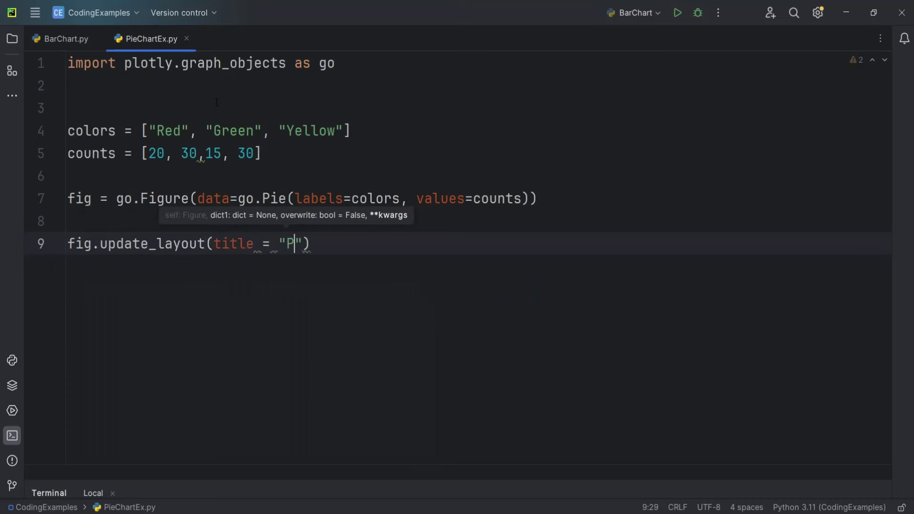
text(ie Chart )
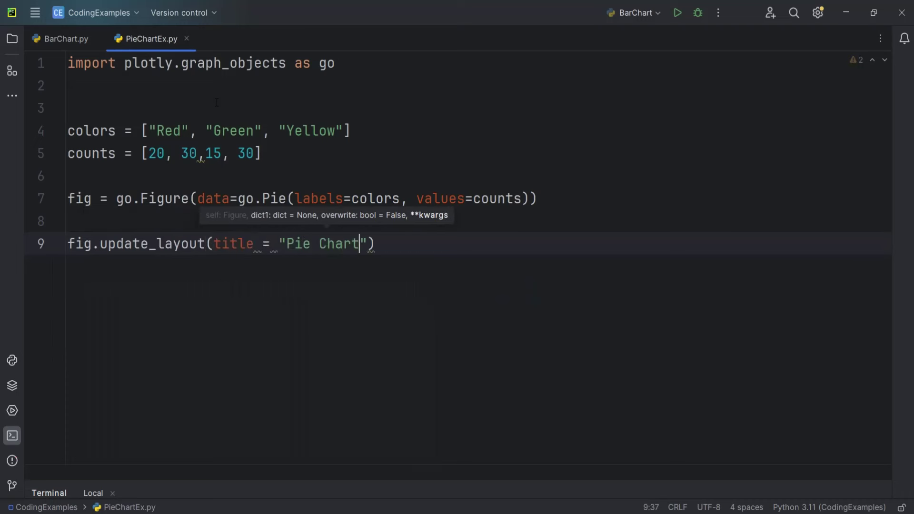
text(Example)
Step: Add a final fig.show() line to display the chart
key(Right)
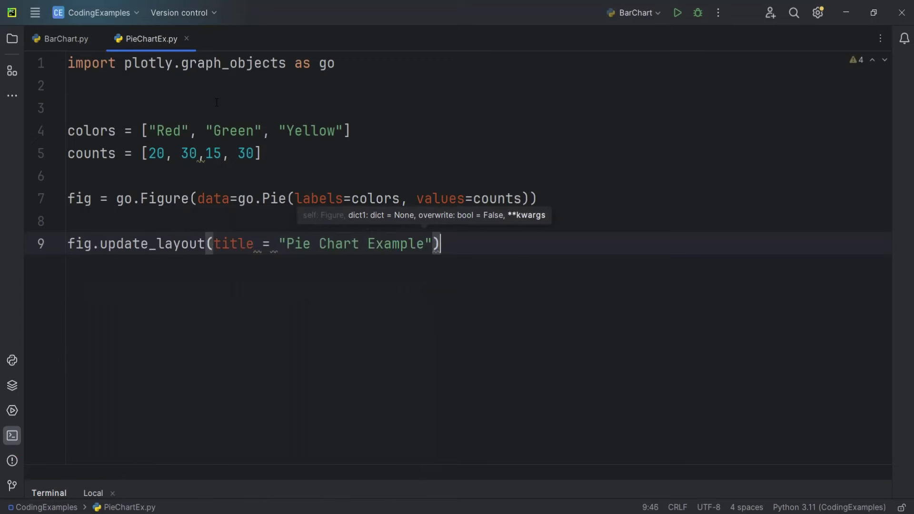
key(Right)
key(Return)
key(Return)
text(fig)
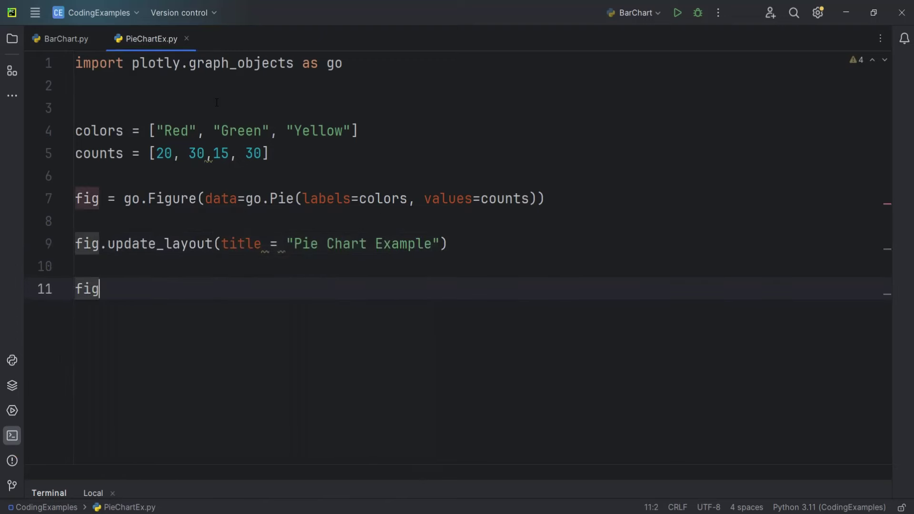
text(.sh)
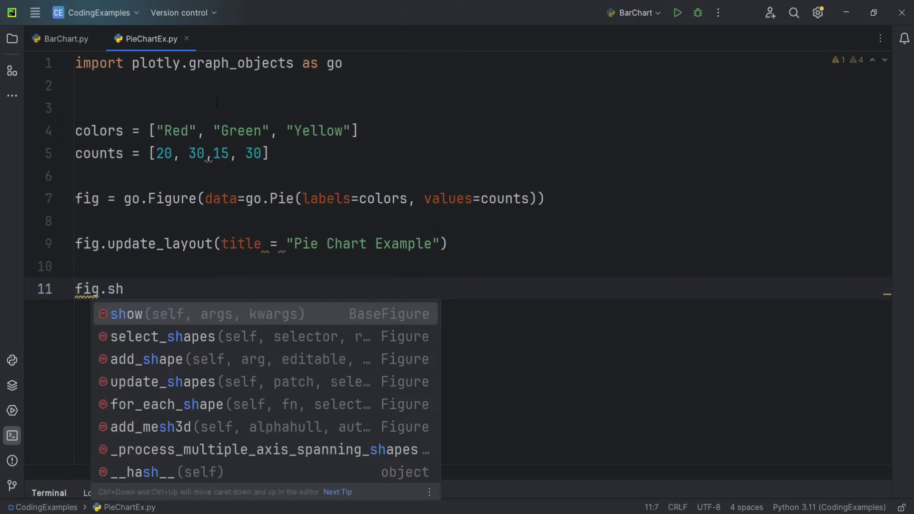
key(Return)
Step: Run PieChartEx from the editor context menu, then reload the local Chrome page
right_click(440, 132)
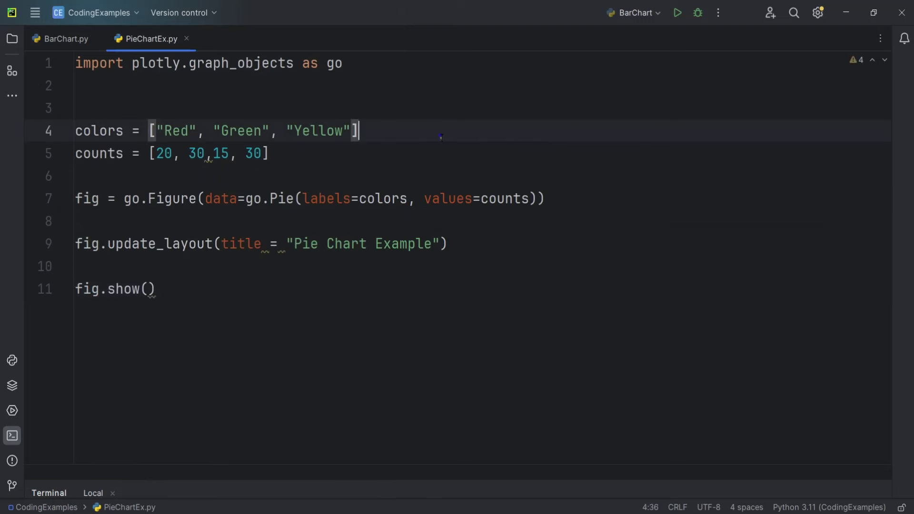
click(500, 318)
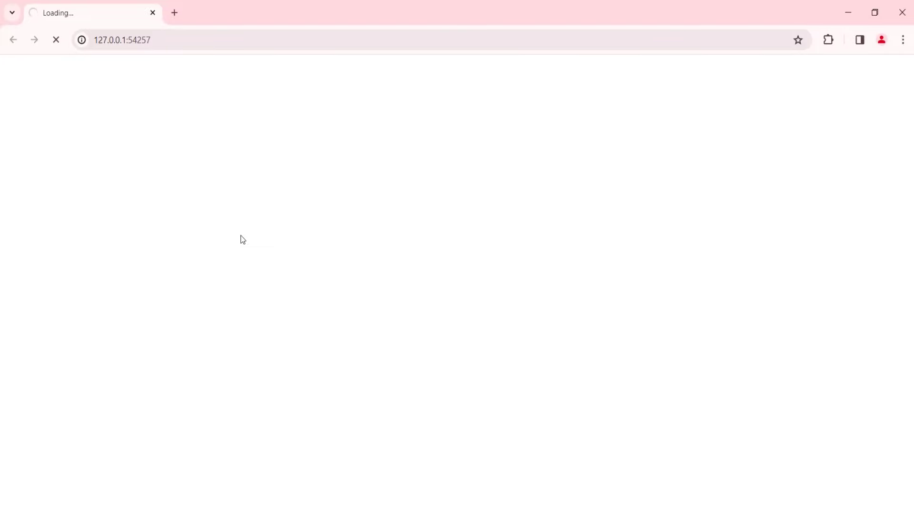
key(F5)
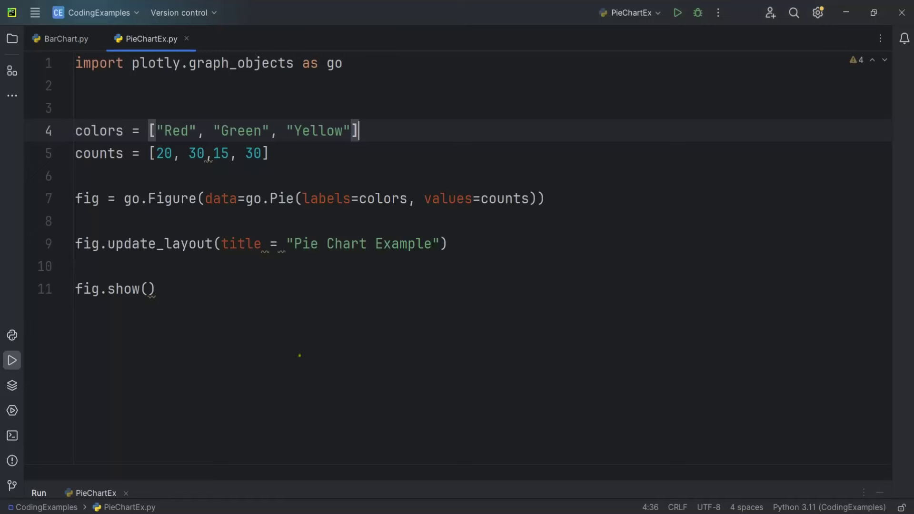
Step: Enlarge the Run output to show exit code 0, then put the cursor before Green
mouse_move(172, 491)
mouse_down()
mouse_move(241, 273)
mouse_move(248, 369)
mouse_up()
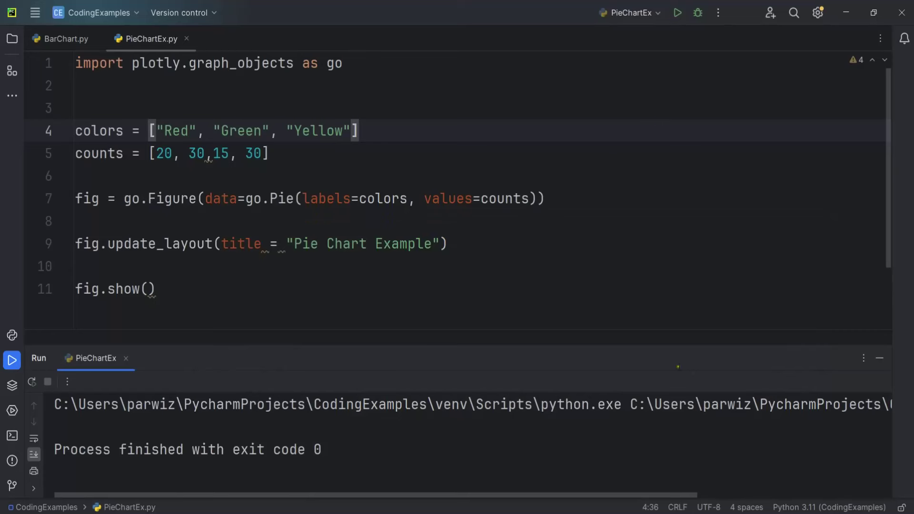
right_click(602, 123)
click(502, 146)
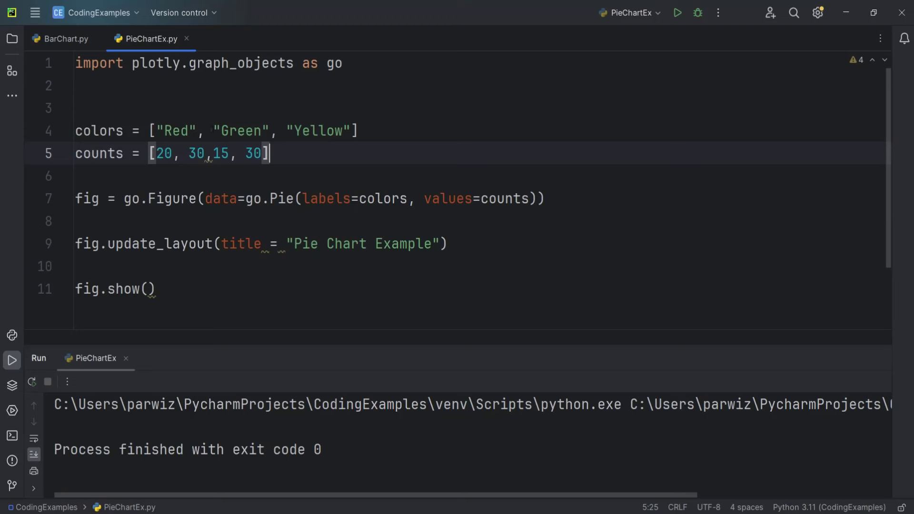
click(212, 131)
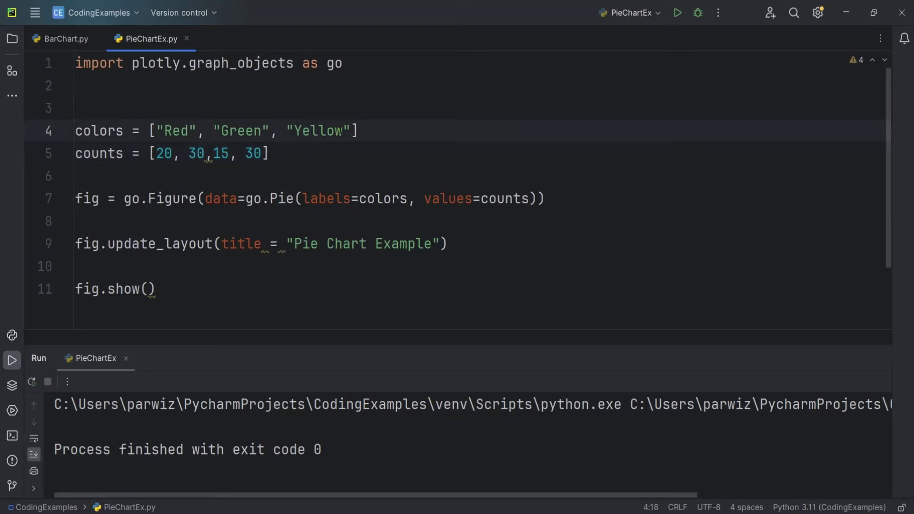
text(Blue",)
text(Blue",)
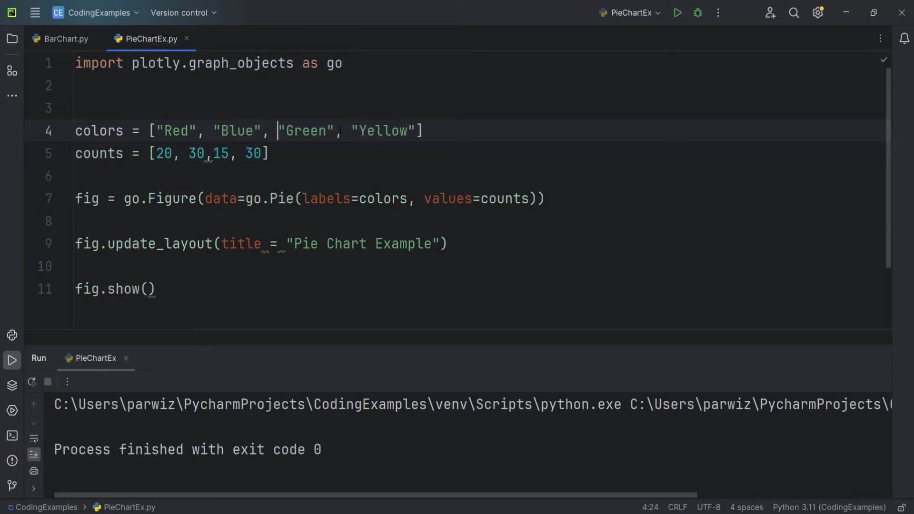
Step: Insert "Blue" before Green in the colors list and rerun the script
key(Down)
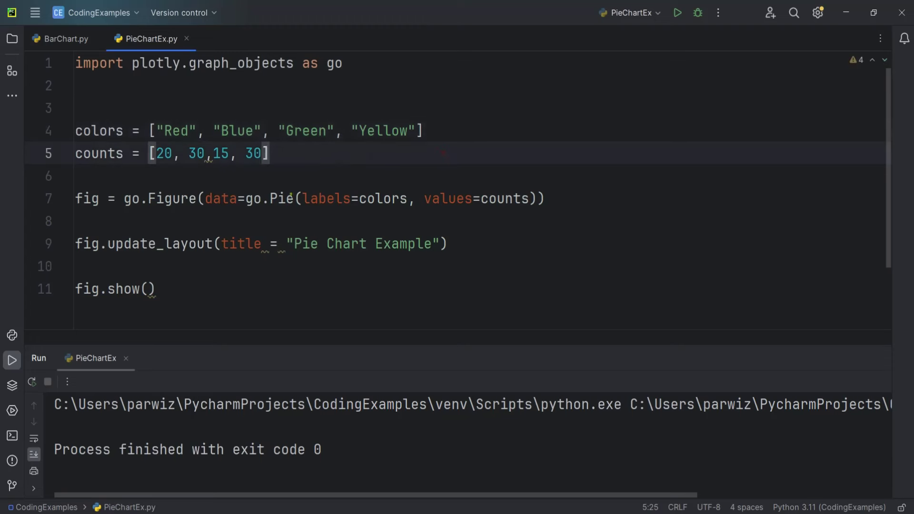
key(Down)
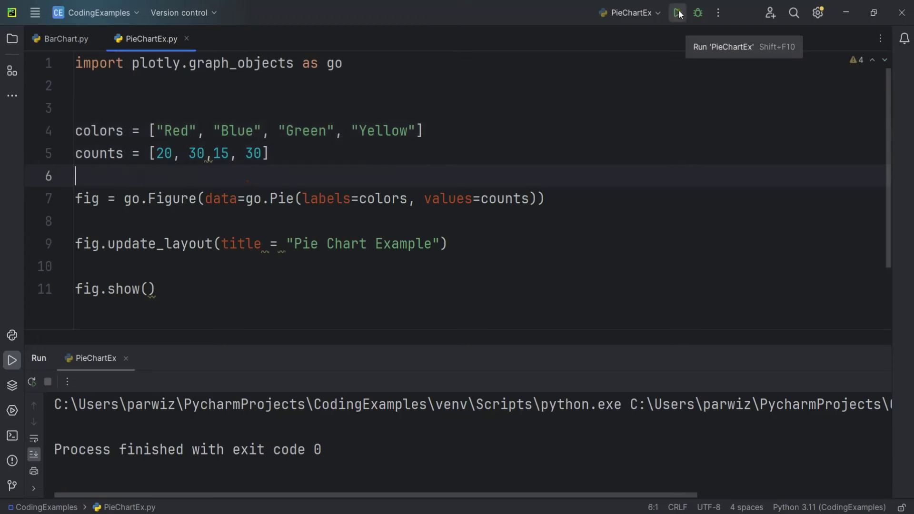
click(677, 13)
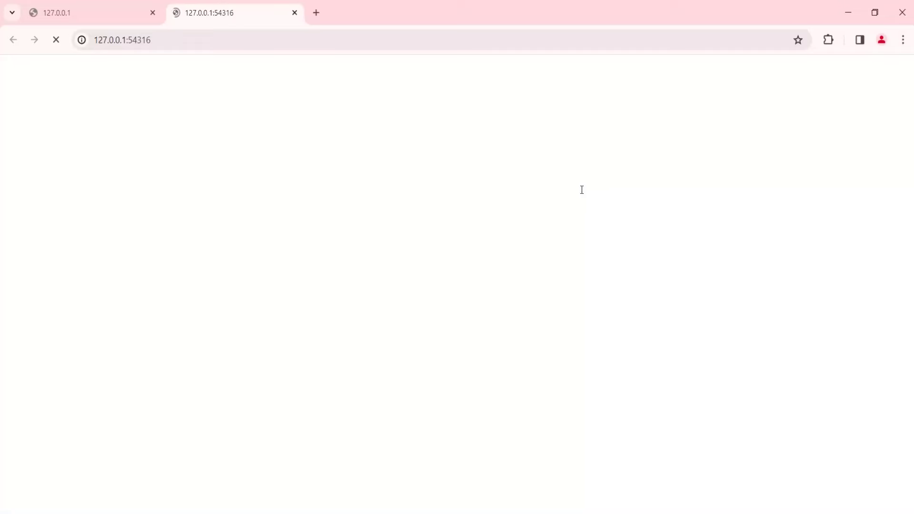
Step: Close the old 127.0.0.1 tab, leaving the four-slice 'Pie Chart Example' chart displayed
click(151, 14)
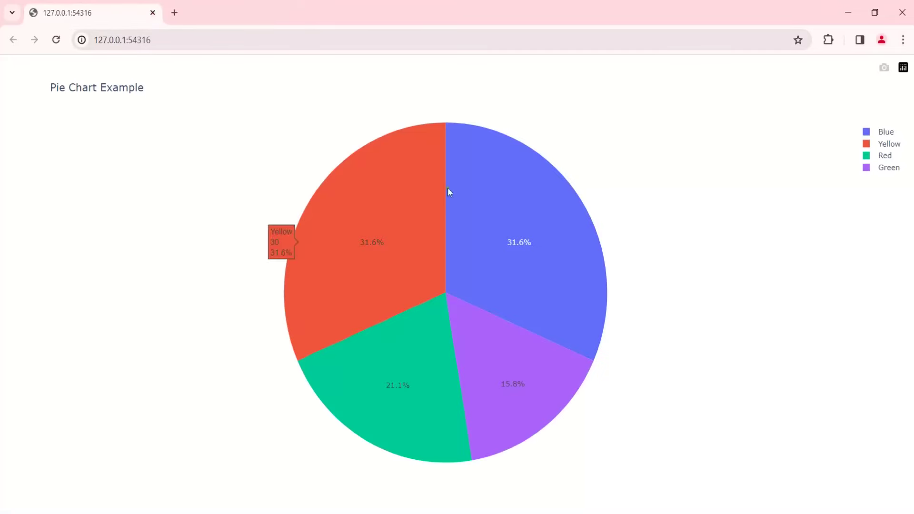